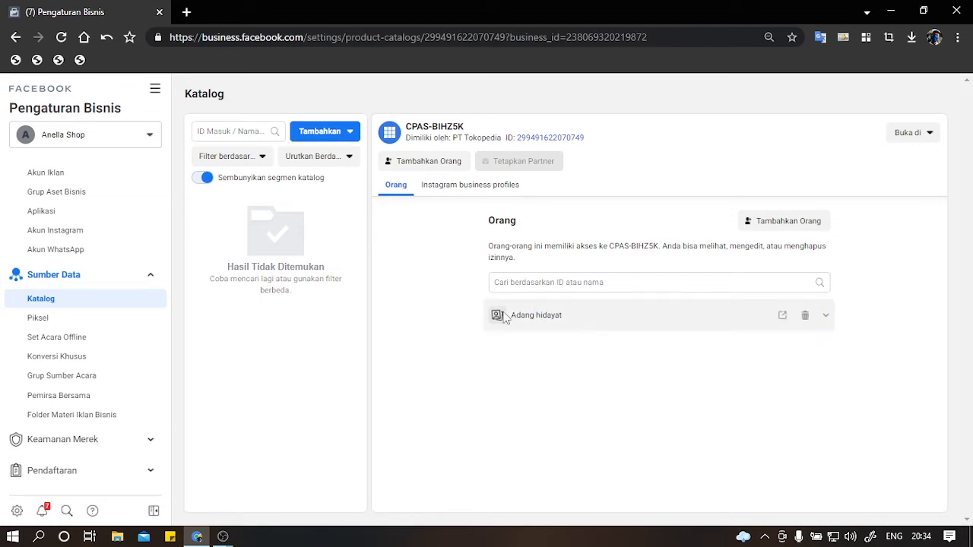
# - Check the catalog requirement of a new PT Tokopedia collaborative campaign with the Penjualan katalog objective, and close the campaign setup
pyautogui.click(154, 89)
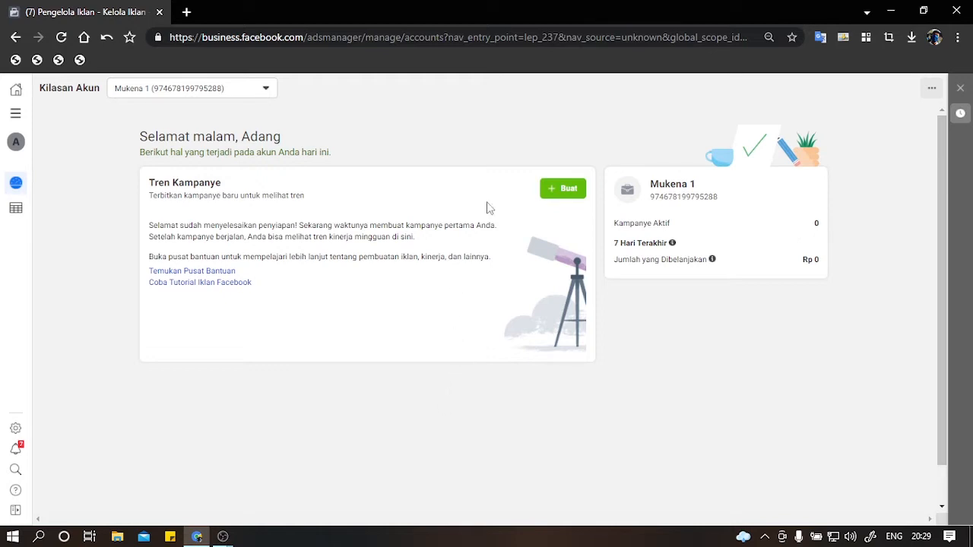
pyautogui.click(540, 194)
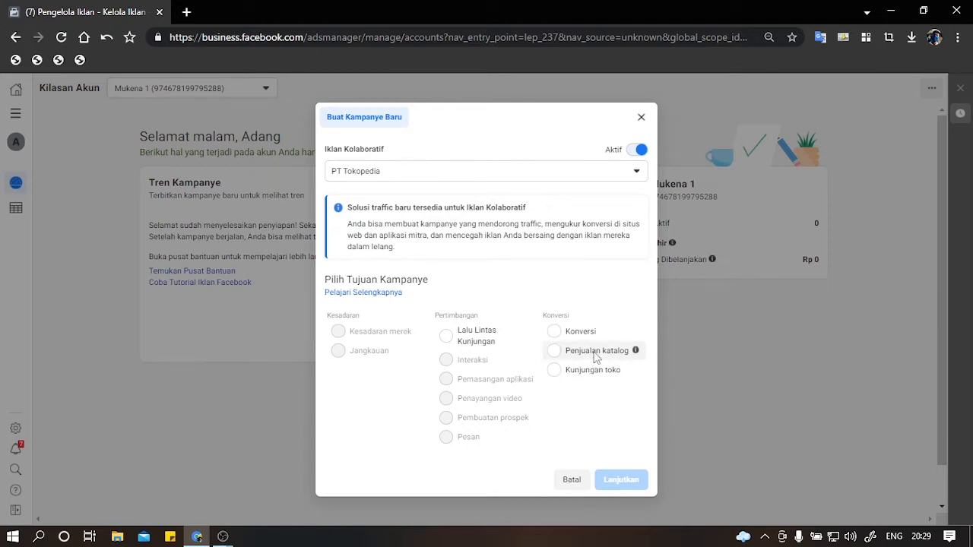
pyautogui.click(572, 352)
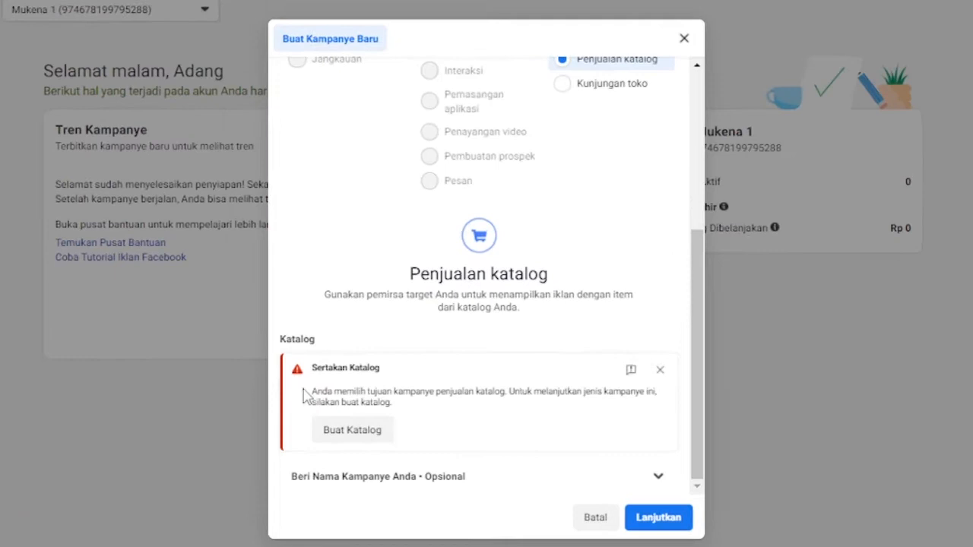
pyautogui.moveTo(307, 392); pyautogui.dragTo(724, 435)
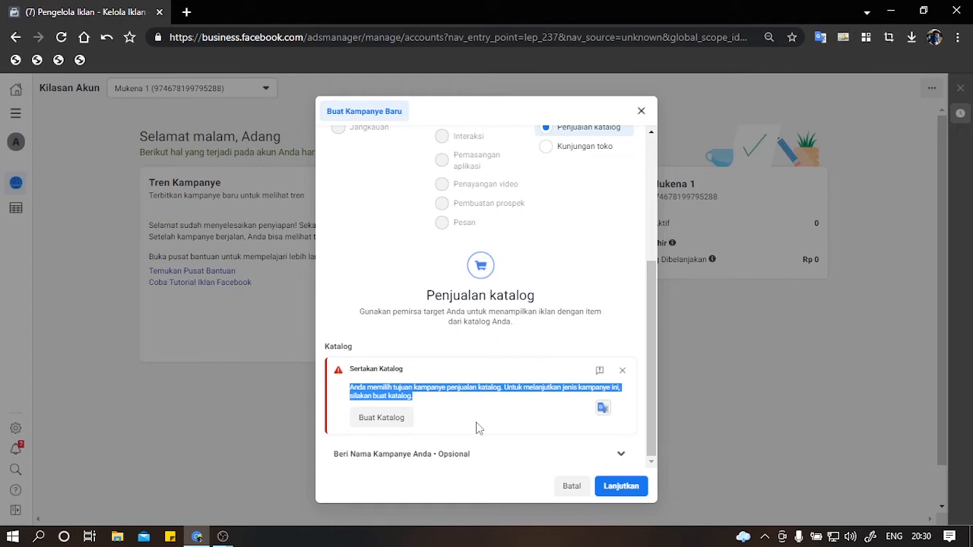
pyautogui.click(641, 111)
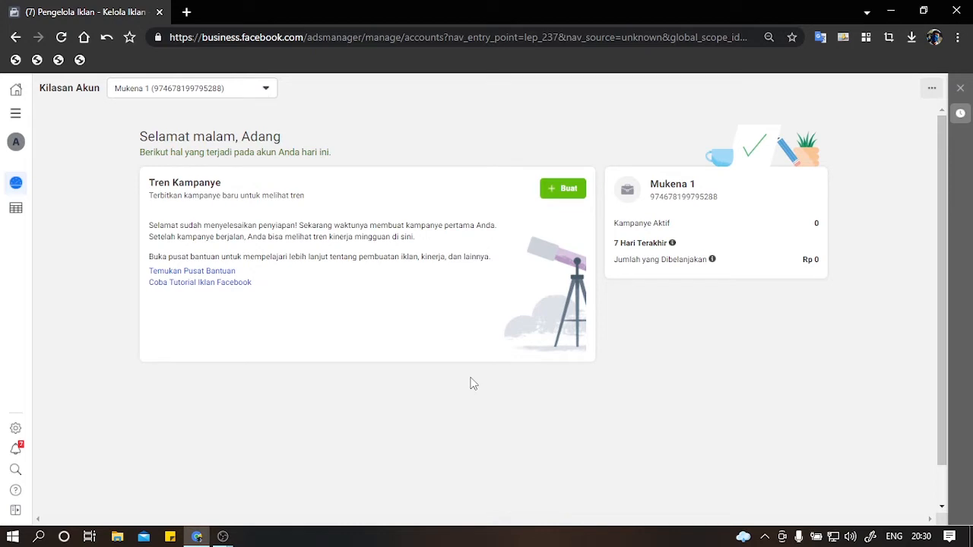
# - Open the billing settings of the Mukena 1 ad account
pyautogui.click(14, 116)
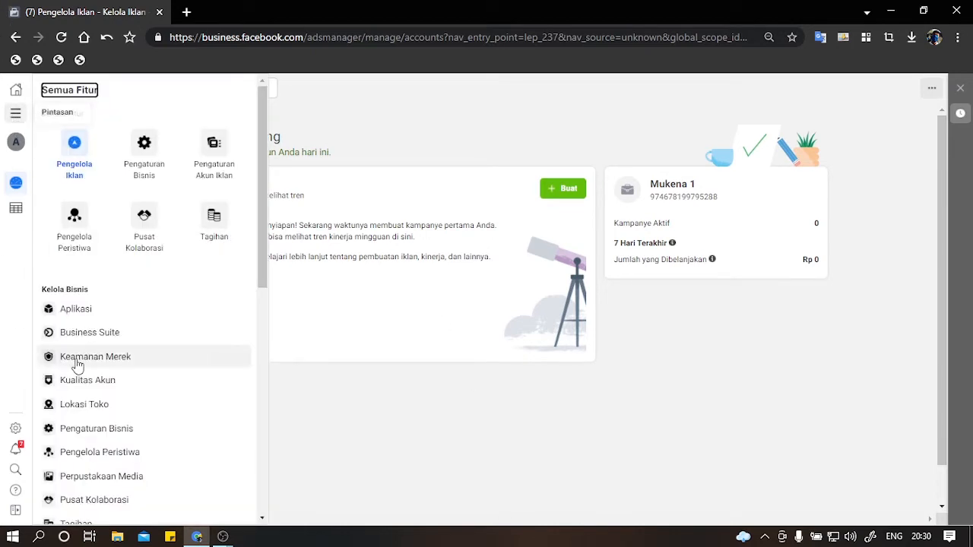
pyautogui.scroll(-2, 79, 368)
pyautogui.scroll(-2, 79, 367)
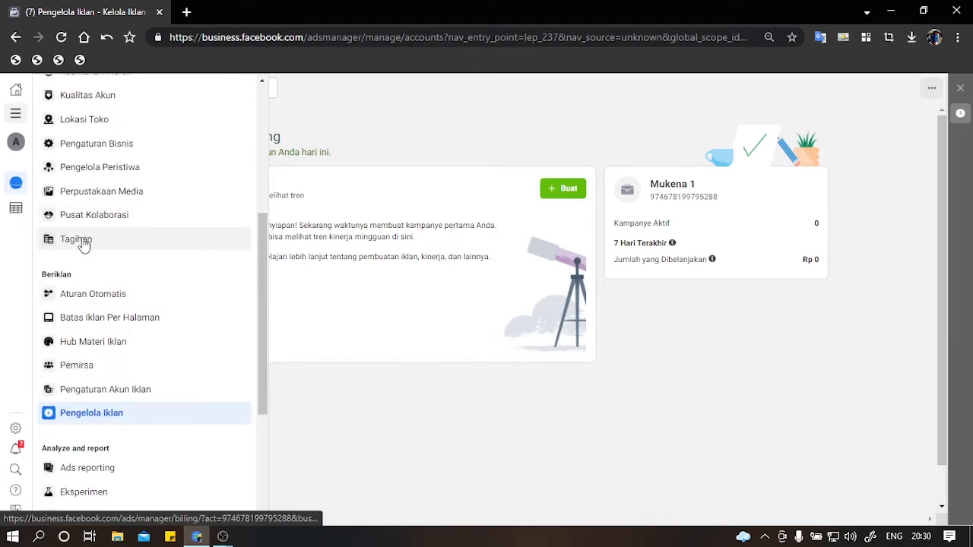
pyautogui.click(76, 240)
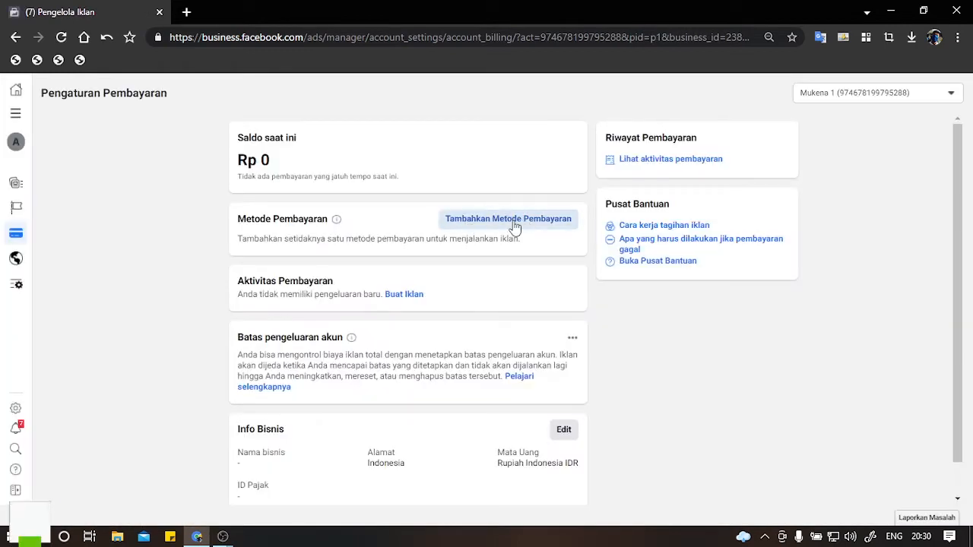
# - Save the payment location as Indonesia with Rupiah Indonesia and Jakarta time, and close the payment setup without adding a card
pyautogui.click(517, 224)
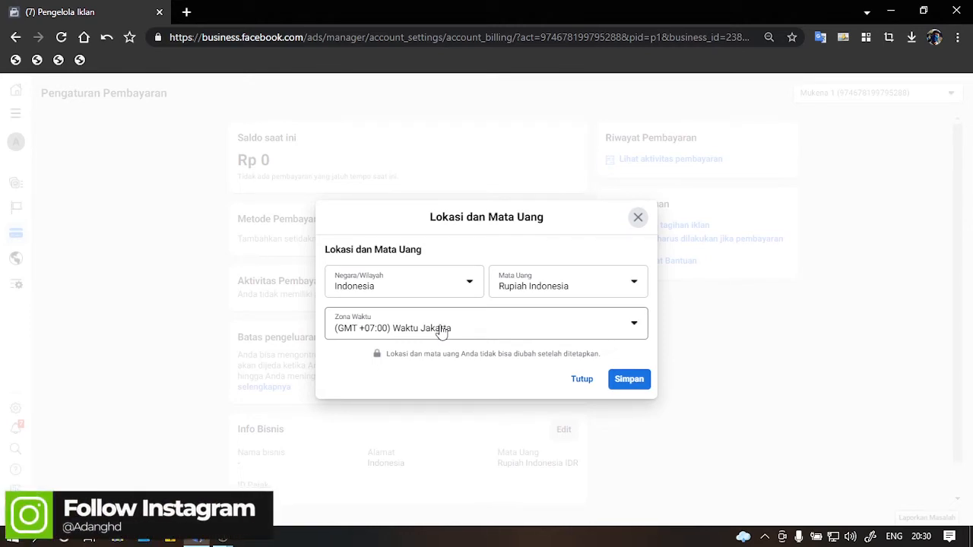
pyautogui.click(427, 290)
pyautogui.click(508, 380)
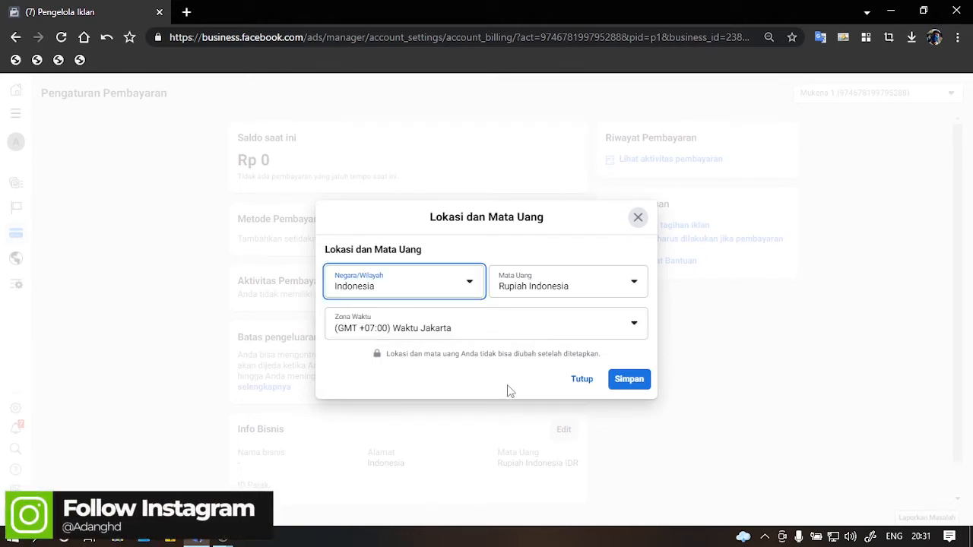
pyautogui.click(508, 385)
pyautogui.click(627, 380)
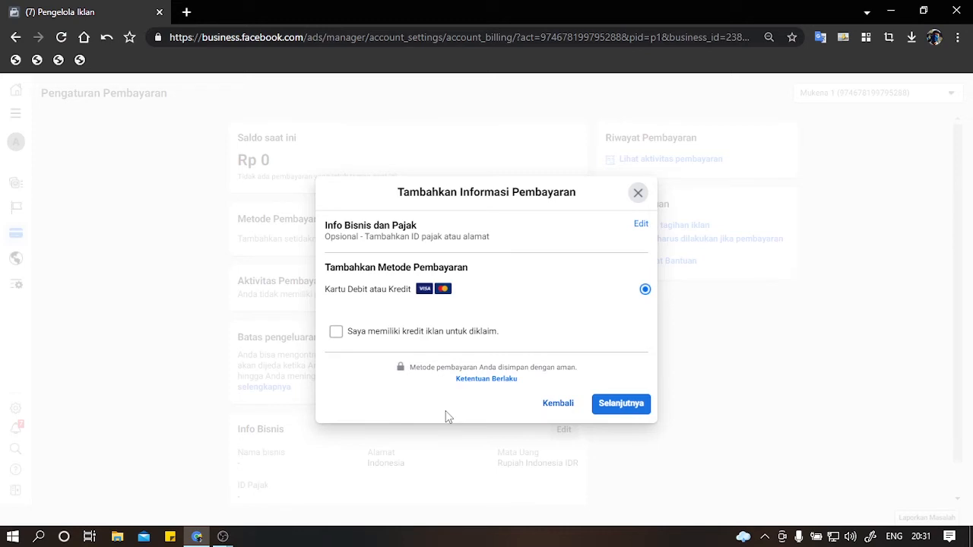
pyautogui.click(641, 199)
# - Return from the payment settings to the Kilasan Akun overview of the ad account
pyautogui.click(18, 116)
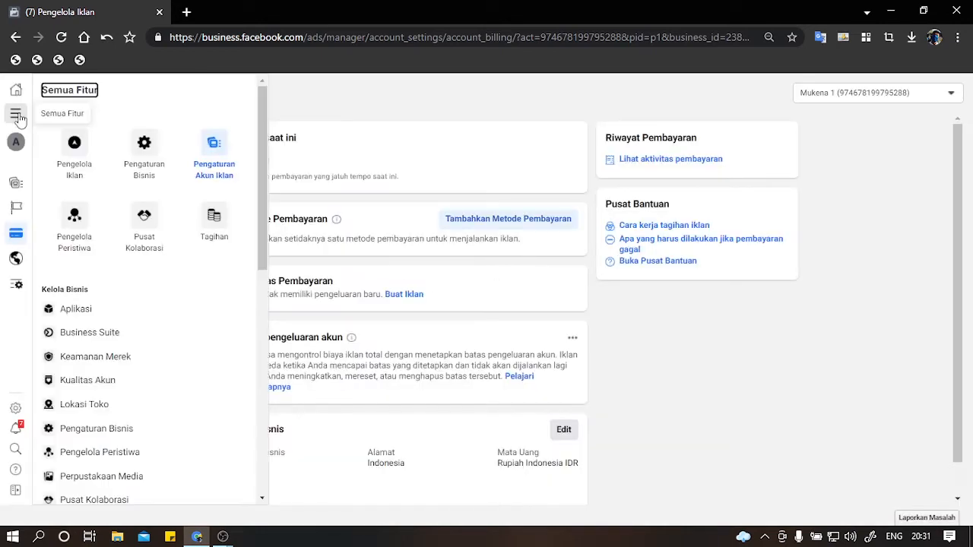
pyautogui.click(17, 115)
pyautogui.click(18, 116)
pyautogui.scroll(-2, 130, 285)
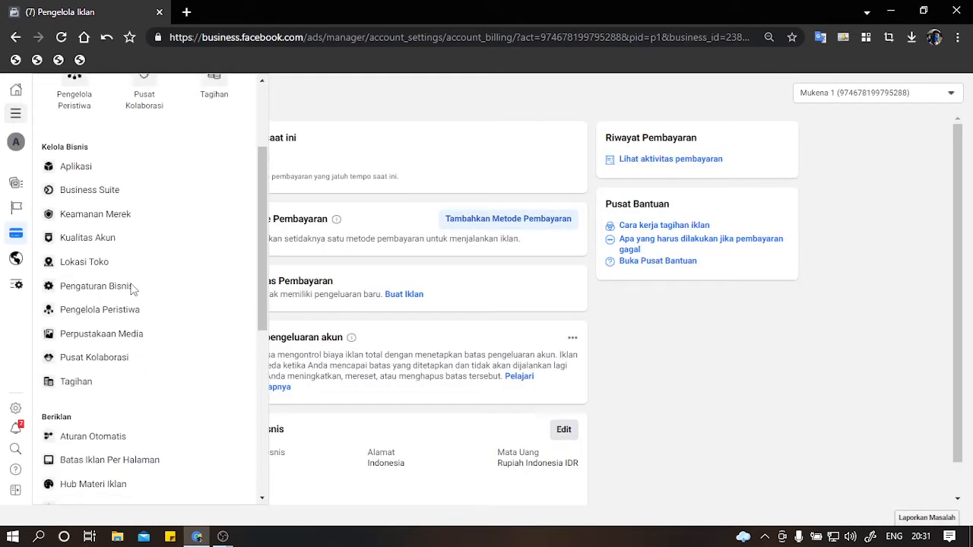
pyautogui.scroll(-2, 125, 307)
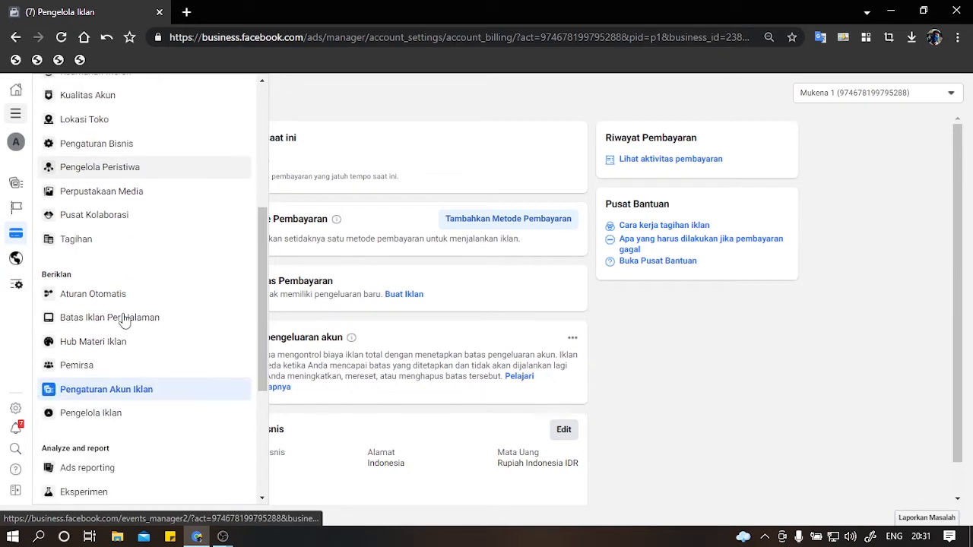
pyautogui.click(13, 38)
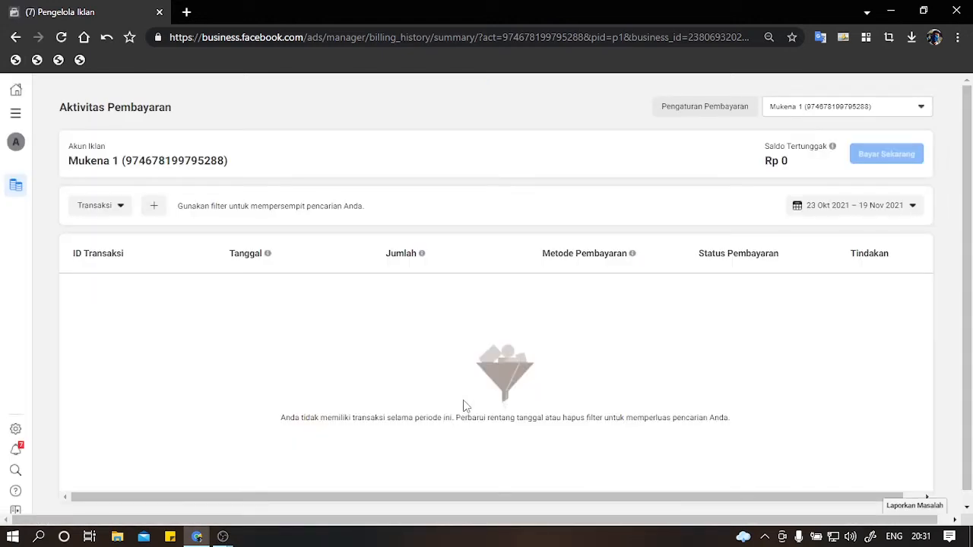
pyautogui.click(16, 37)
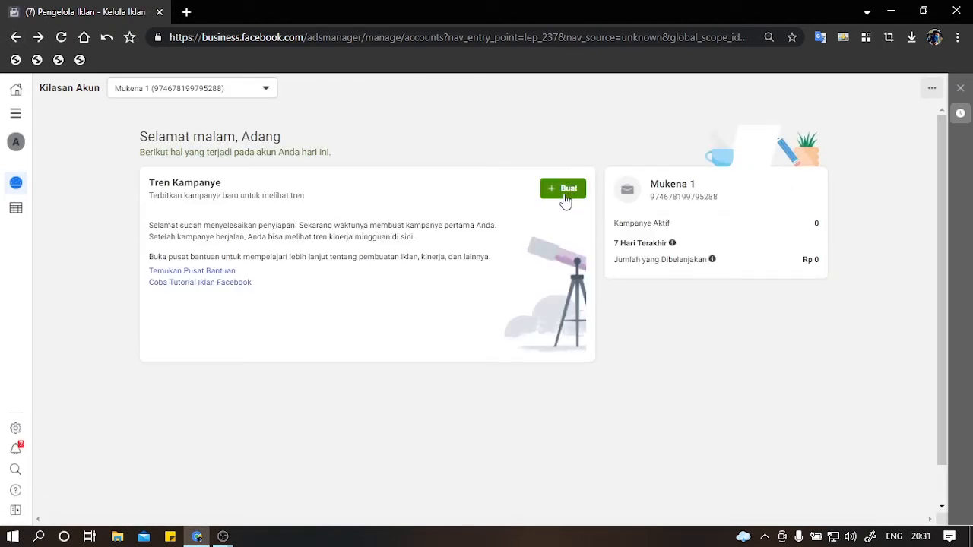
# - Start a campaign with the Penjualan katalog objective and begin a new catalog for it of type Ecommerce, Produk
pyautogui.click(565, 199)
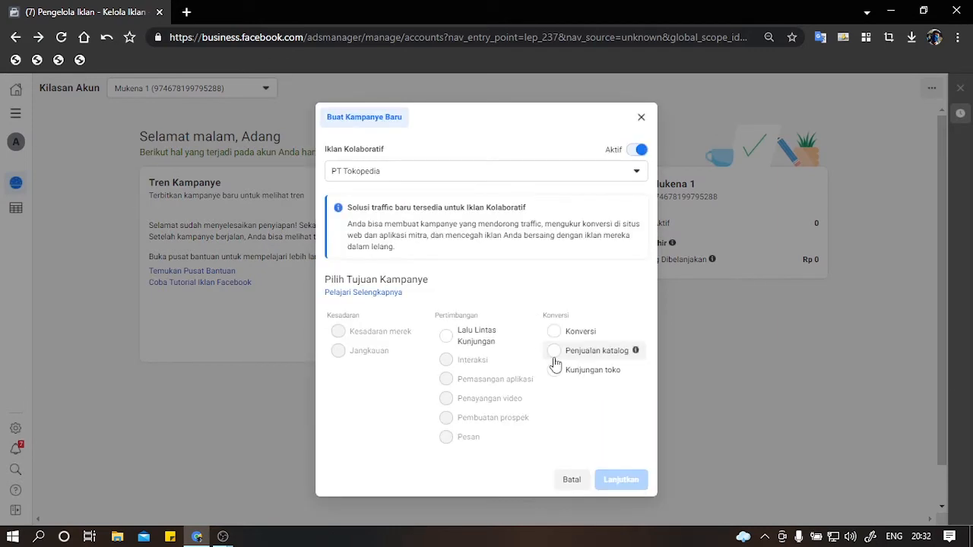
pyautogui.click(546, 359)
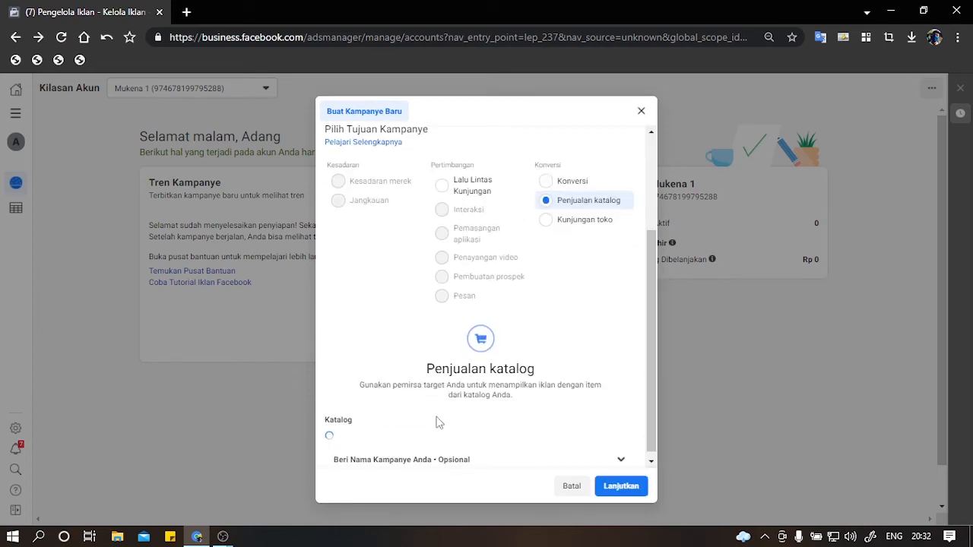
pyautogui.click(392, 431)
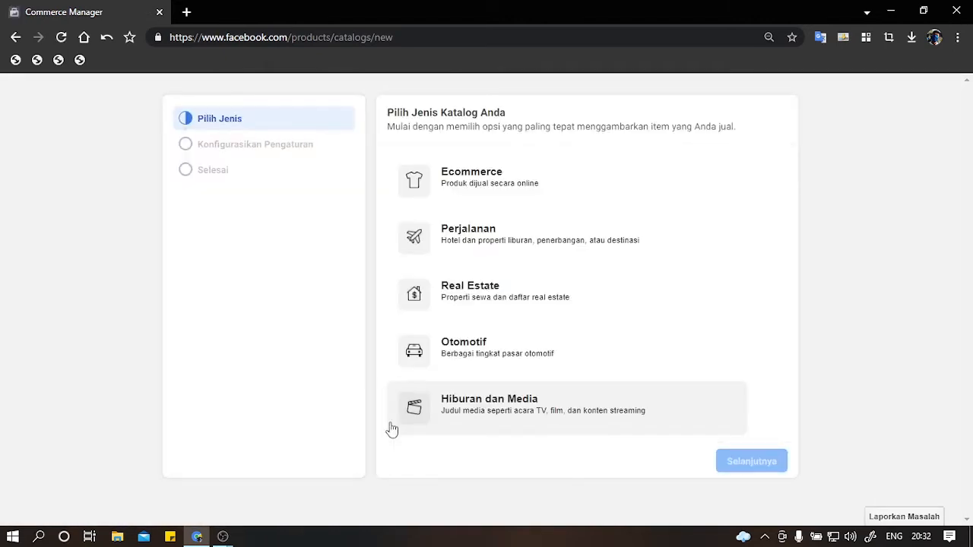
pyautogui.click(503, 184)
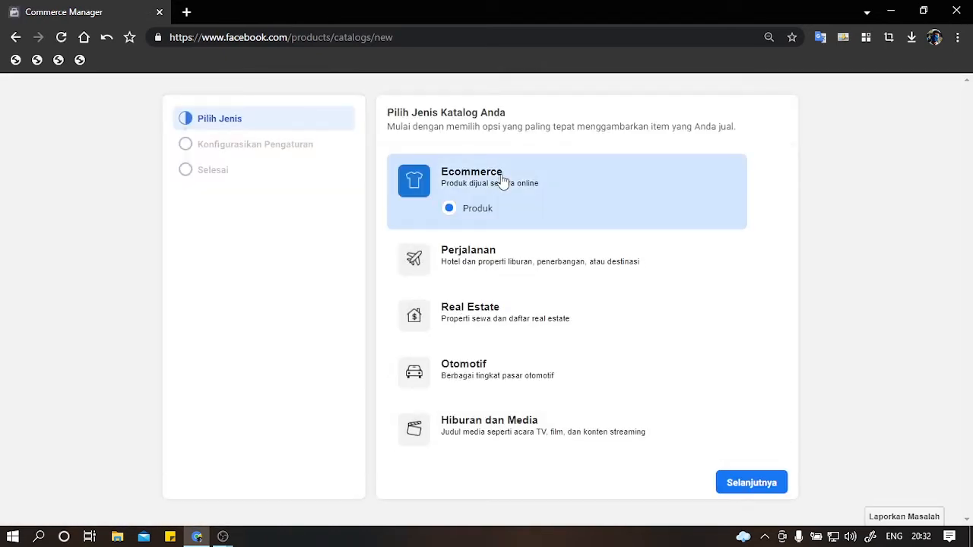
pyautogui.click(747, 487)
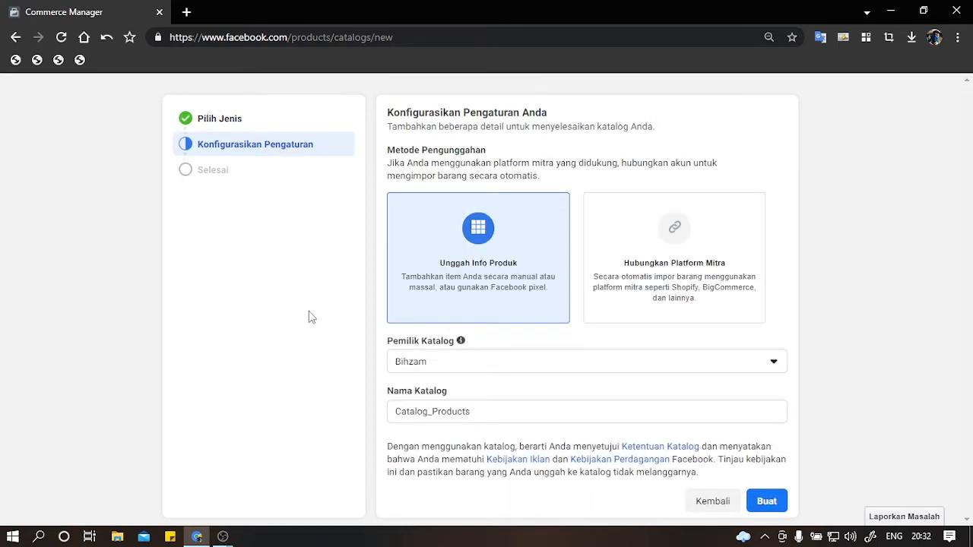
# - Set the catalog's upload method to Hubungkan Platform Mitra with WooCommerce as the partner platform
pyautogui.click(680, 274)
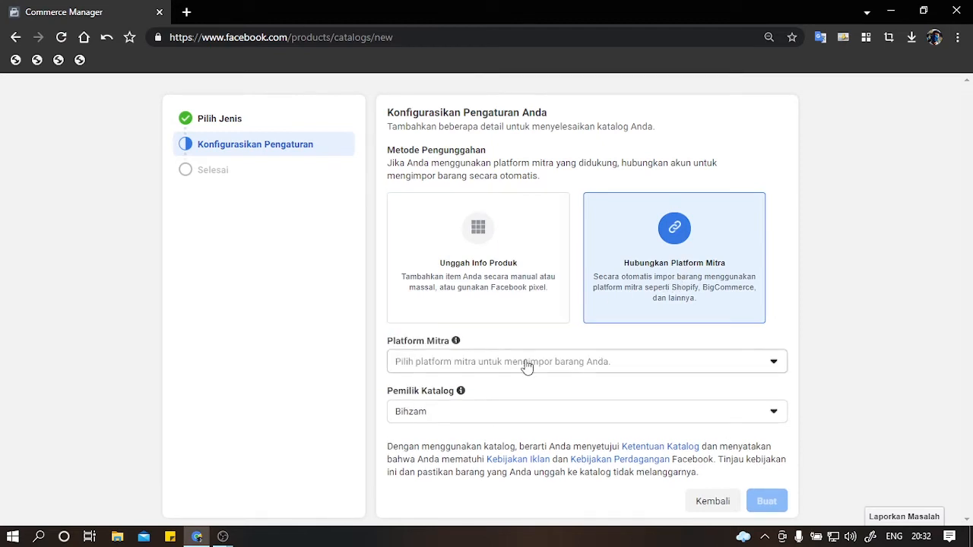
pyautogui.click(526, 367)
pyautogui.scroll(-2, 512, 362)
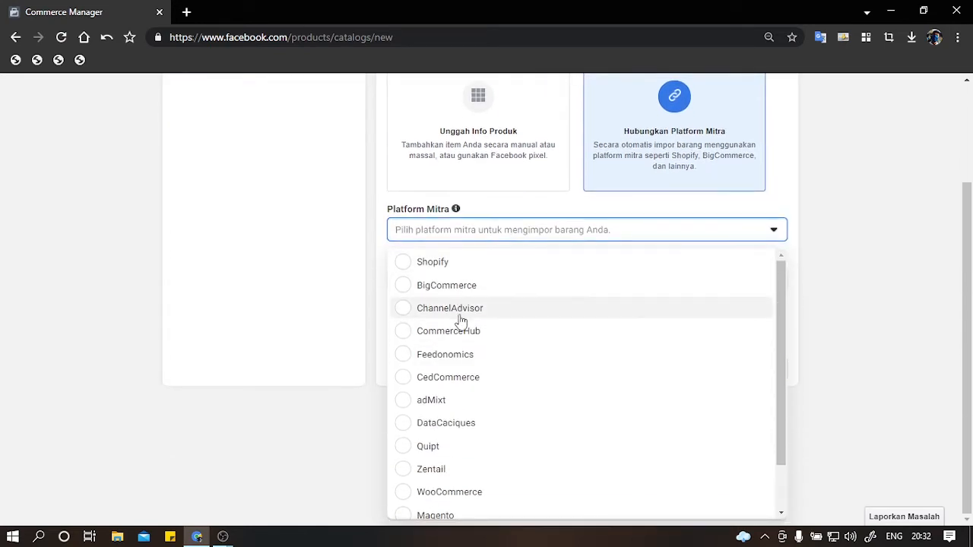
pyautogui.scroll(-1, 461, 335)
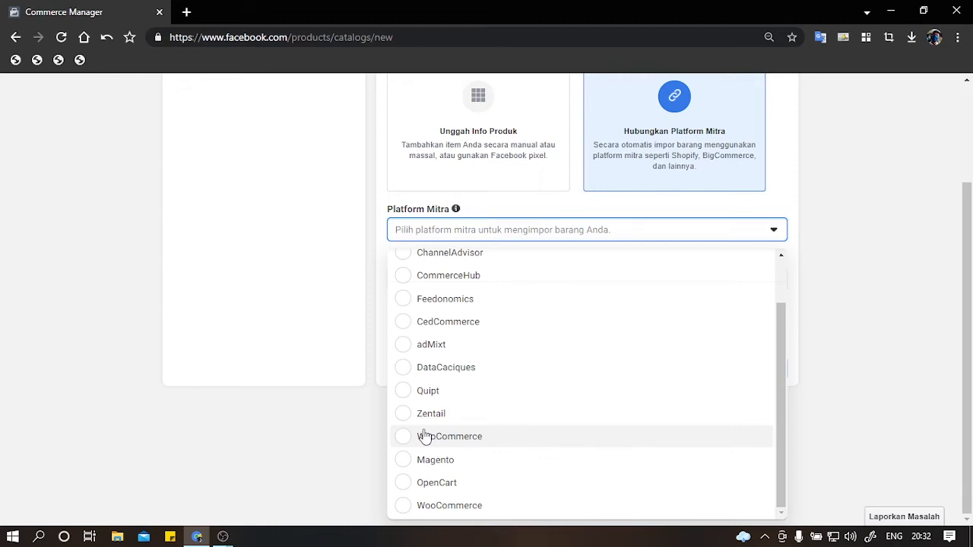
pyautogui.scroll(1, 456, 339)
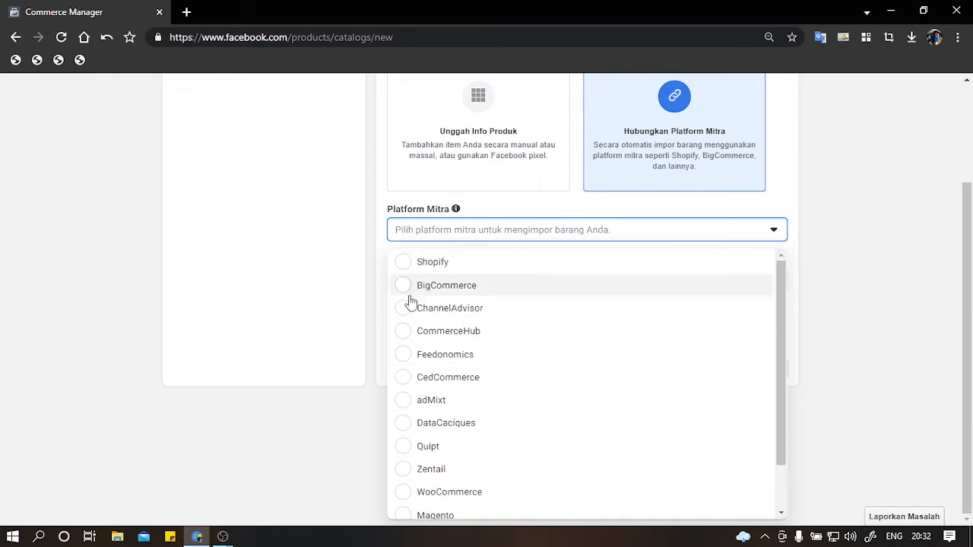
pyautogui.scroll(-1, 414, 320)
pyautogui.click(422, 438)
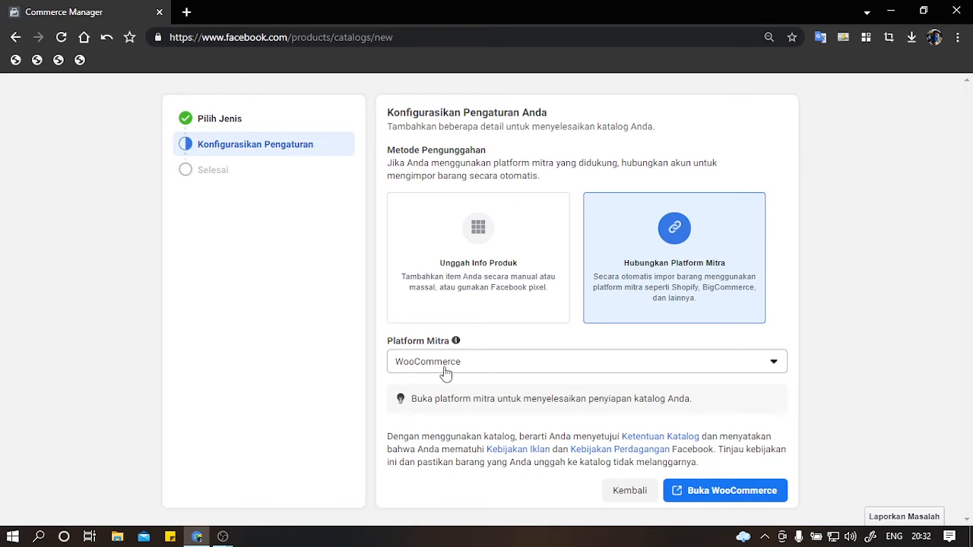
# - Switch the catalog's upload method to Unggah Info Produk and leave the catalog setup without creating it
pyautogui.click(465, 258)
pyautogui.moveTo(459, 343)
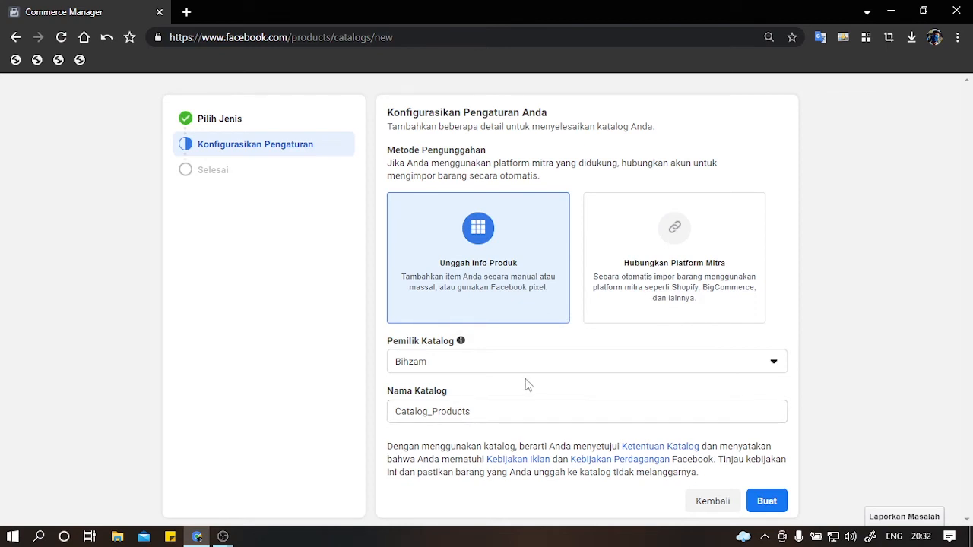
pyautogui.click(15, 38)
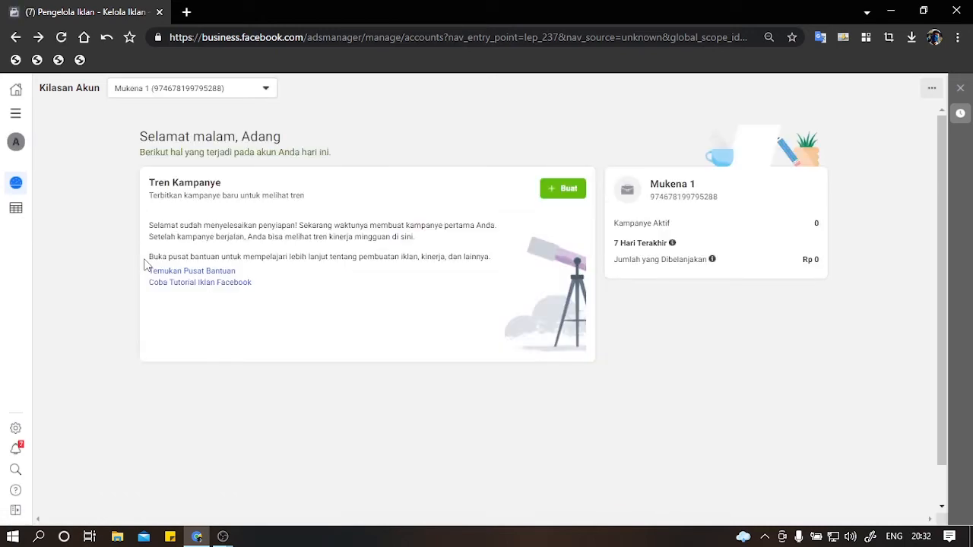
# - Open the CPAS-BIHZ5K catalog among the data sources in the business settings
pyautogui.click(15, 115)
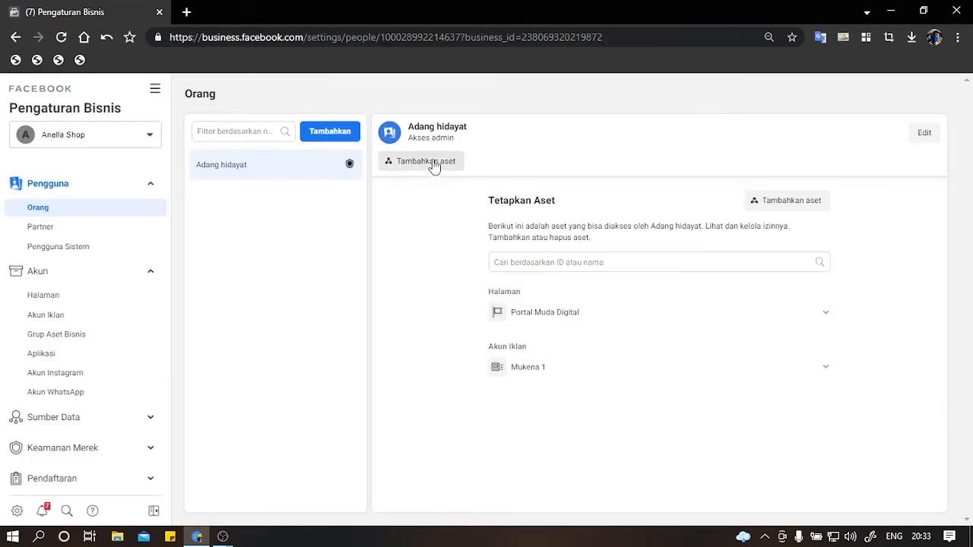
pyautogui.scroll(-1, 53, 321)
pyautogui.scroll(-1, 57, 304)
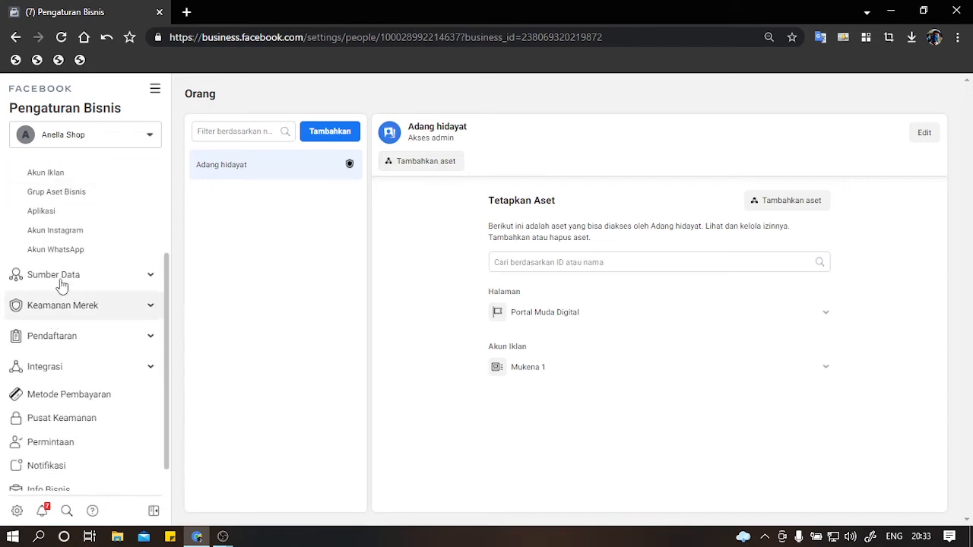
pyautogui.click(61, 275)
pyautogui.click(49, 301)
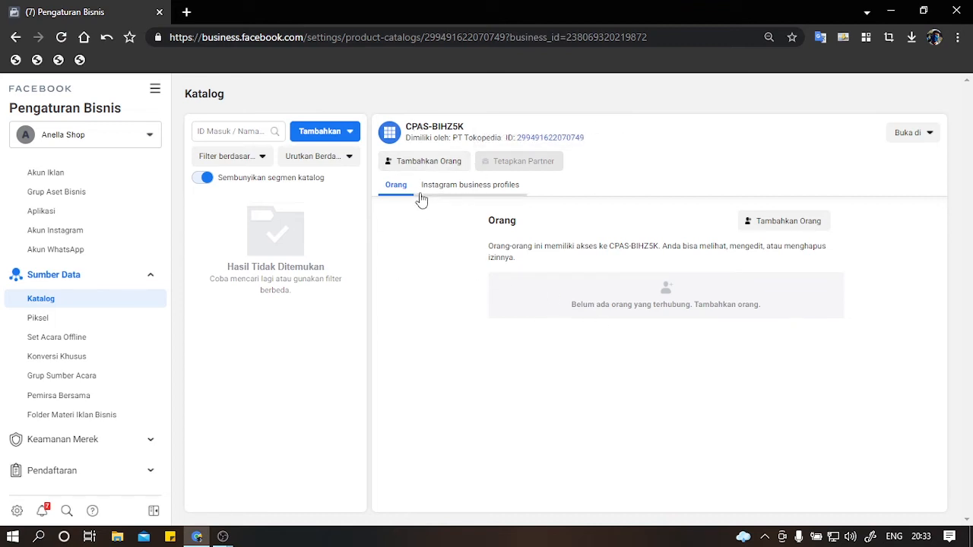
# - Assign the admin user to the CPAS-BIHZ5K catalog with the full-control Kelola katalog permission
pyautogui.click(409, 164)
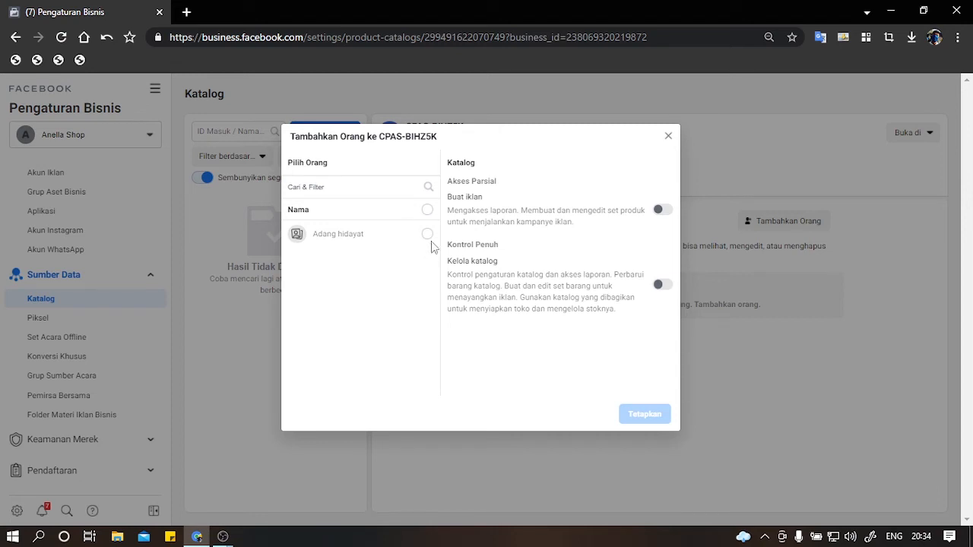
pyautogui.click(426, 236)
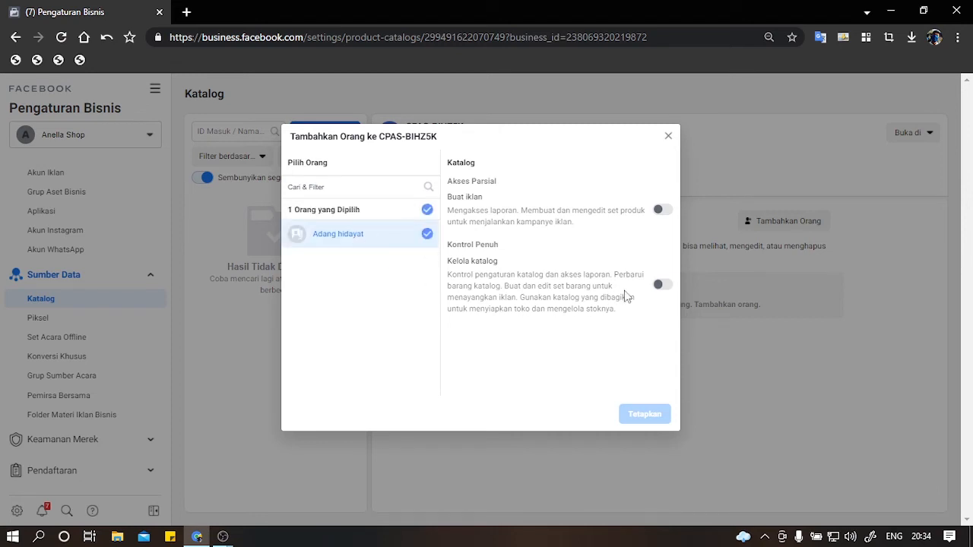
pyautogui.click(658, 287)
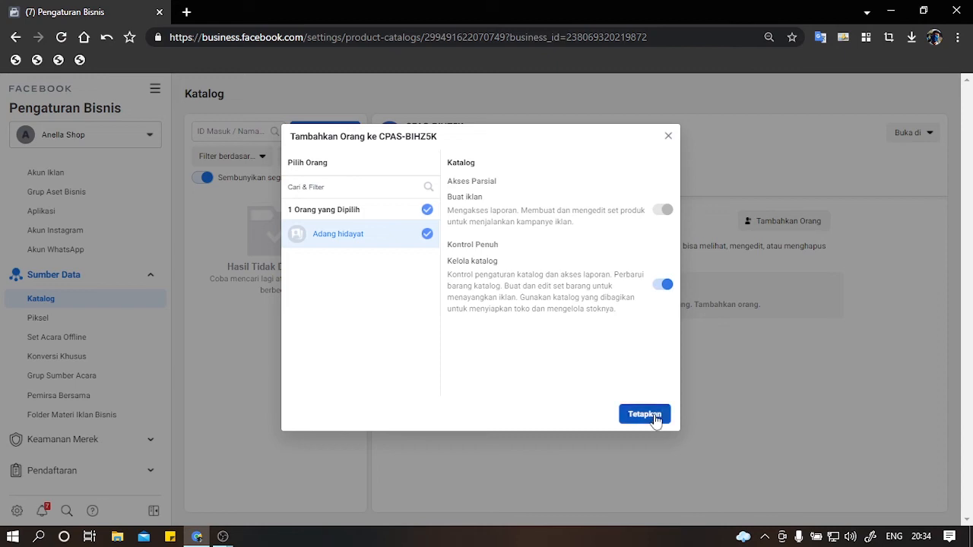
pyautogui.click(645, 415)
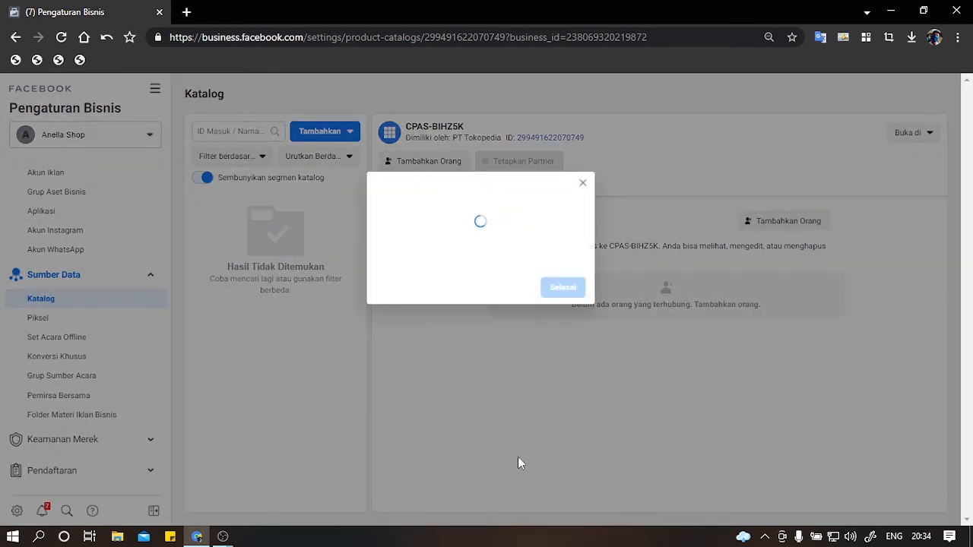
# - Finish the catalog's user assignment and start creating a new ad campaign in Pengelola Iklan
pyautogui.click(549, 273)
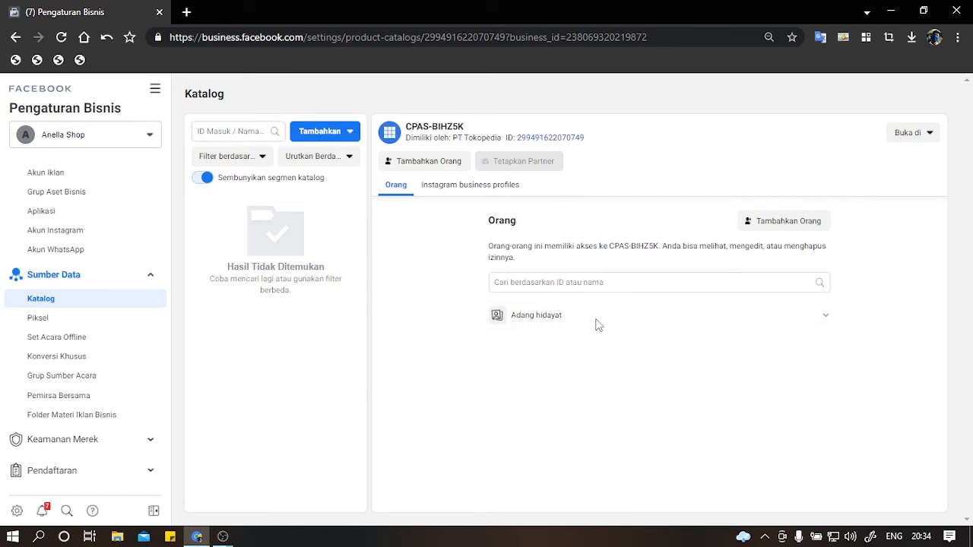
pyautogui.click(154, 95)
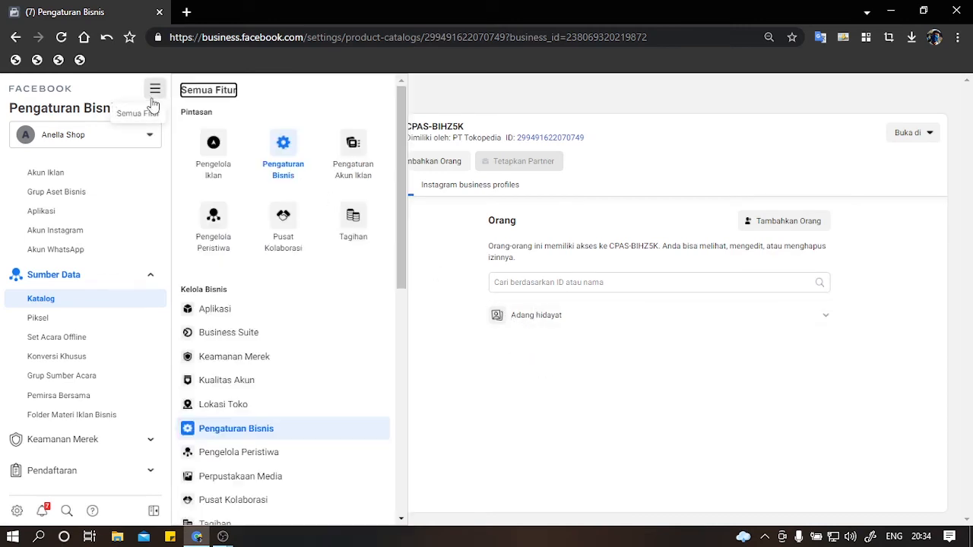
pyautogui.click(344, 178)
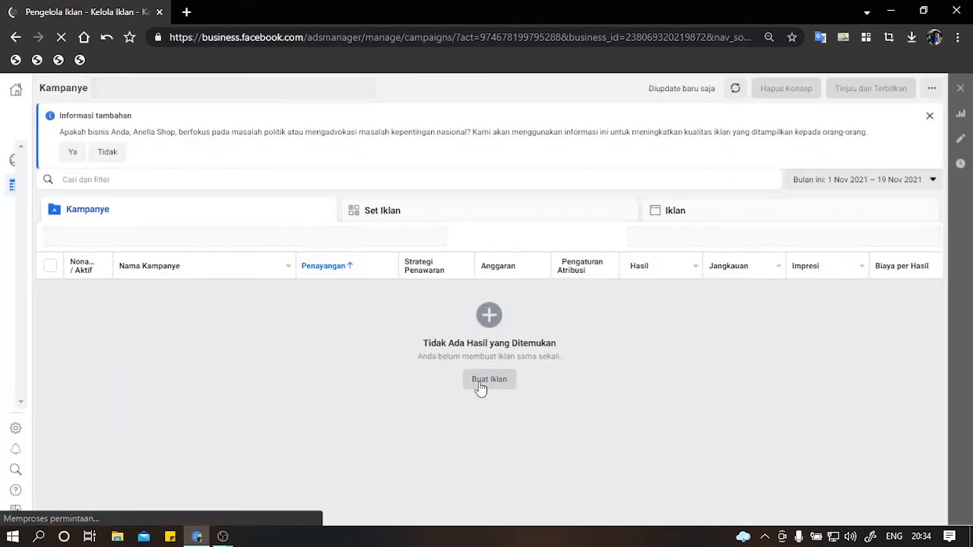
pyautogui.click(481, 386)
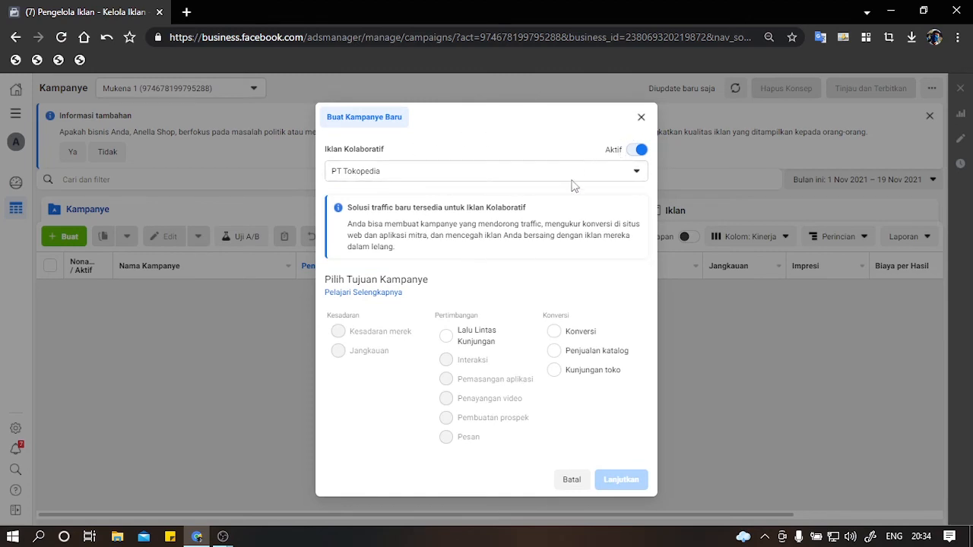
# - Choose Penjualan katalog as the objective of the PT Tokopedia collaborative campaign and check its catalog selection
pyautogui.click(553, 351)
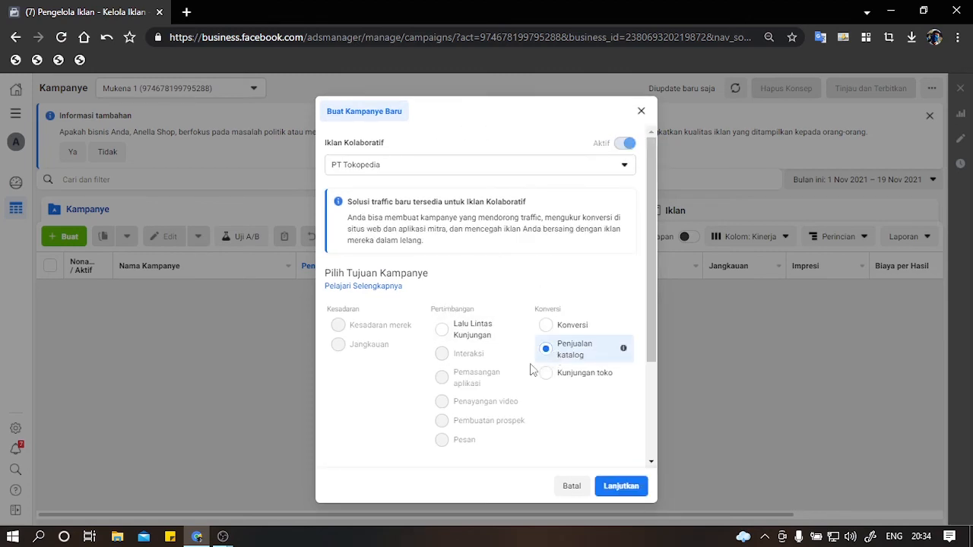
pyautogui.scroll(-2, 524, 371)
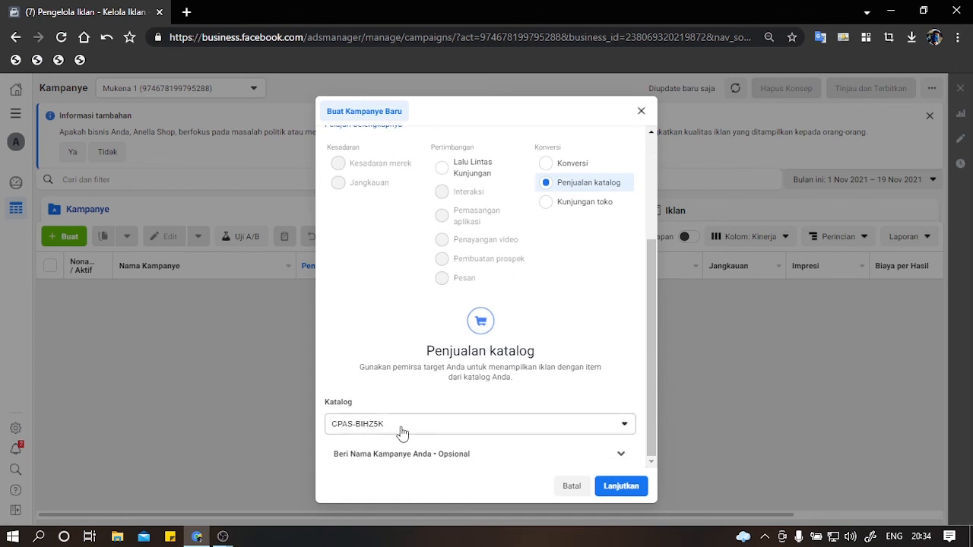
pyautogui.click(397, 431)
pyautogui.click(395, 430)
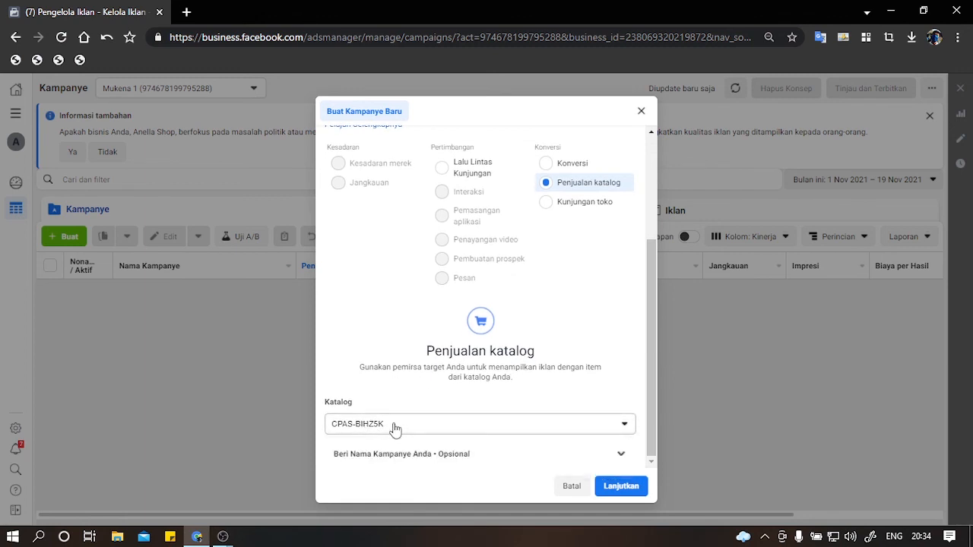